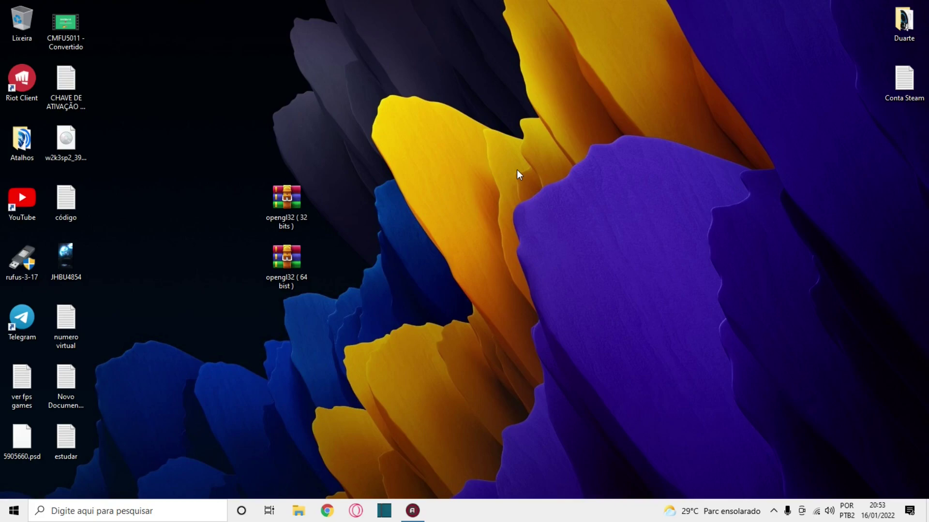
pyautogui.moveTo(433, 117); pyautogui.dragTo(272, 118)
pyautogui.moveTo(244, 90)
pyautogui.mouseDown()
pyautogui.moveTo(350, 401)
pyautogui.moveTo(307, 196)
pyautogui.moveTo(304, 335)
pyautogui.moveTo(379, 466)
pyautogui.moveTo(270, 207)
pyautogui.moveTo(365, 453)
pyautogui.moveTo(293, 214)
pyautogui.moveTo(357, 455)
pyautogui.moveTo(381, 482)
pyautogui.moveTo(338, 329)
pyautogui.moveTo(384, 498)
pyautogui.moveTo(232, 97)
pyautogui.mouseUp()
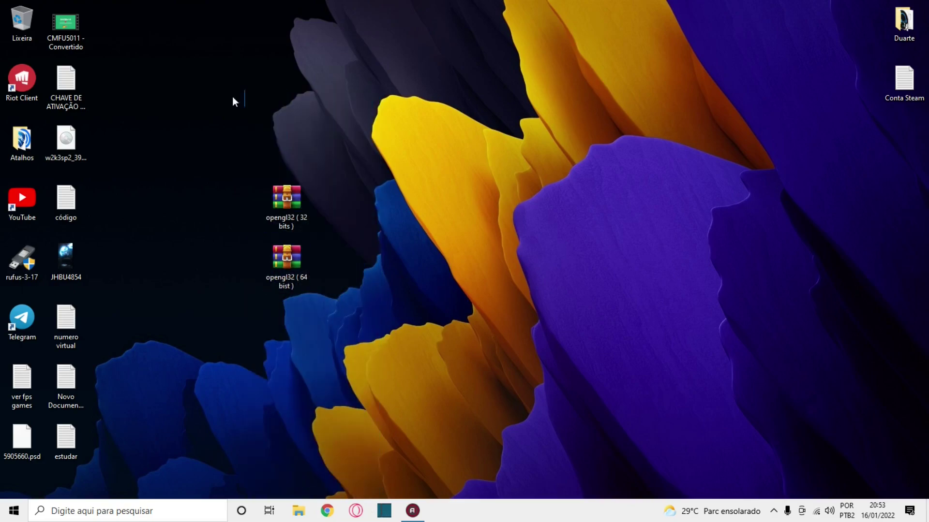
pyautogui.click(285, 193)
pyautogui.click(280, 269)
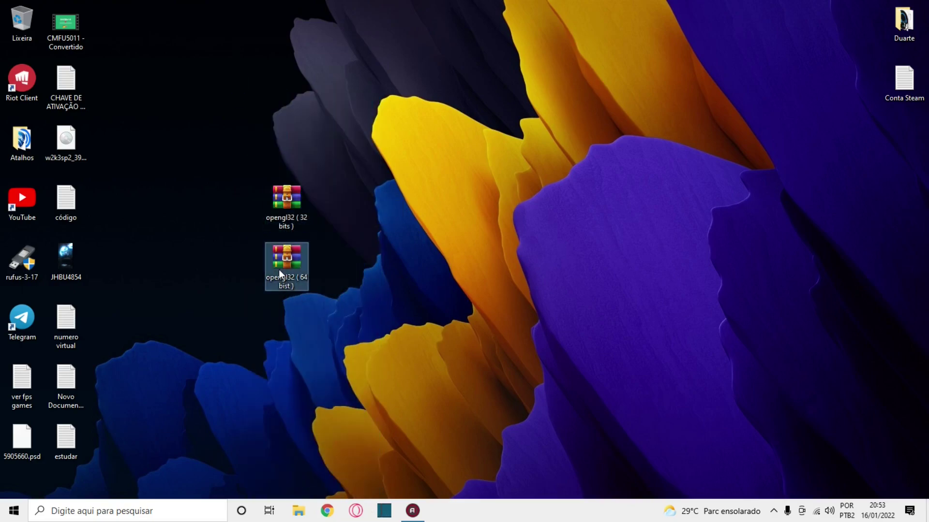
pyautogui.moveTo(221, 135); pyautogui.dragTo(403, 391)
pyautogui.moveTo(242, 99); pyautogui.dragTo(348, 368)
pyautogui.click(275, 150)
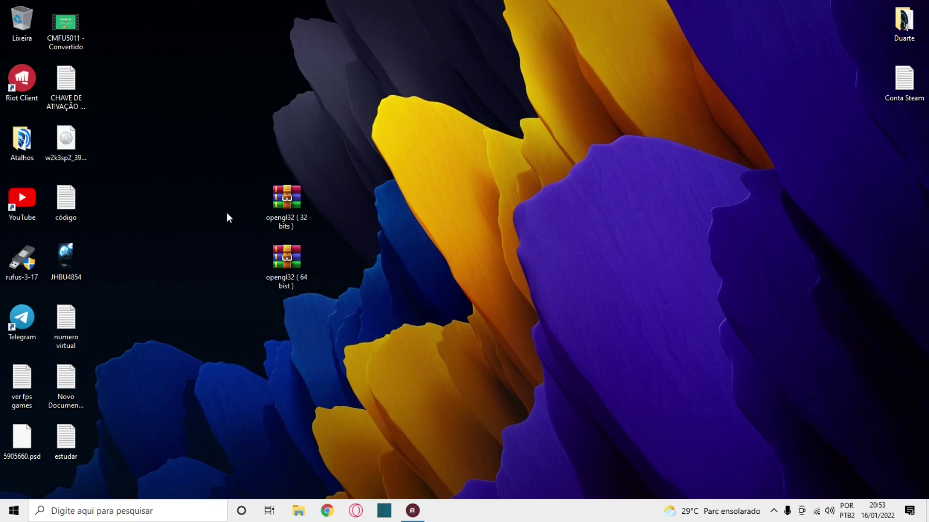
# Step: Check the system type in the device specifications of the Windows system settings, and close Settings
pyautogui.click(15, 509)
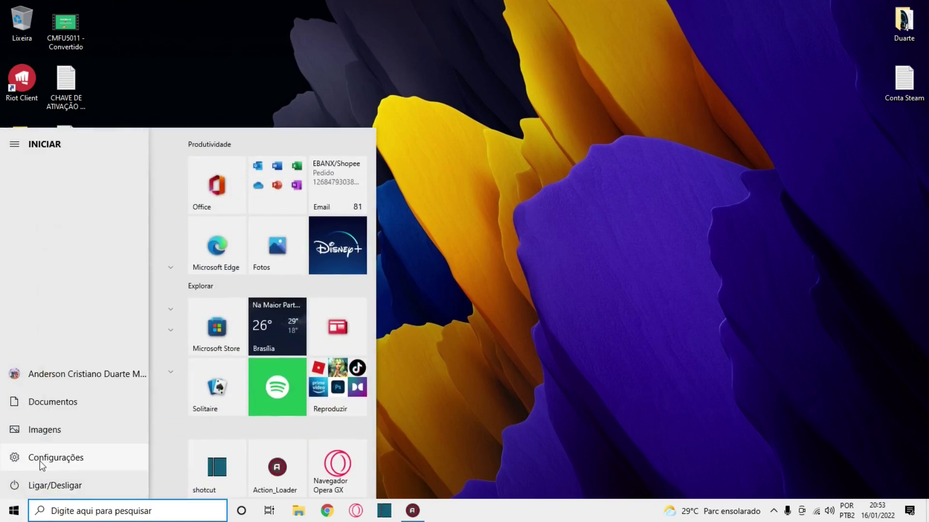
pyautogui.click(41, 460)
pyautogui.click(147, 257)
pyautogui.scroll(-5, 133, 240)
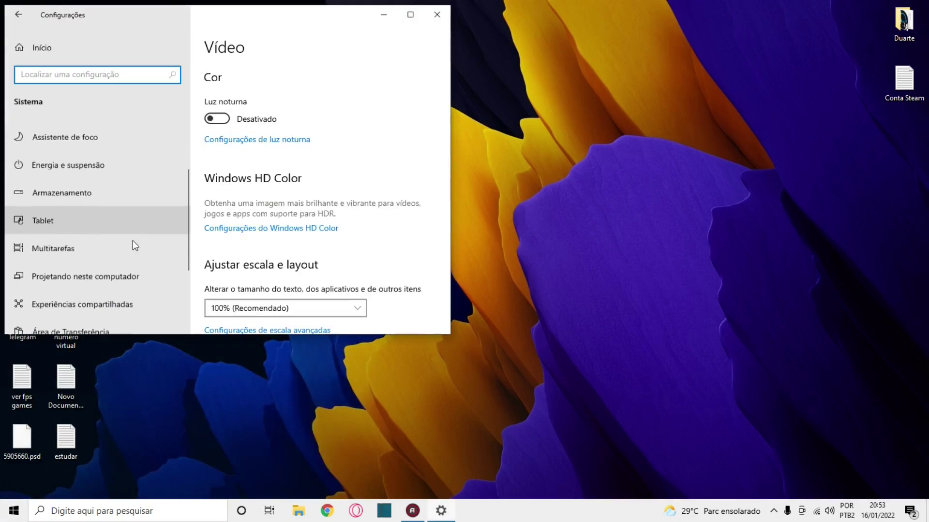
pyautogui.click(75, 275)
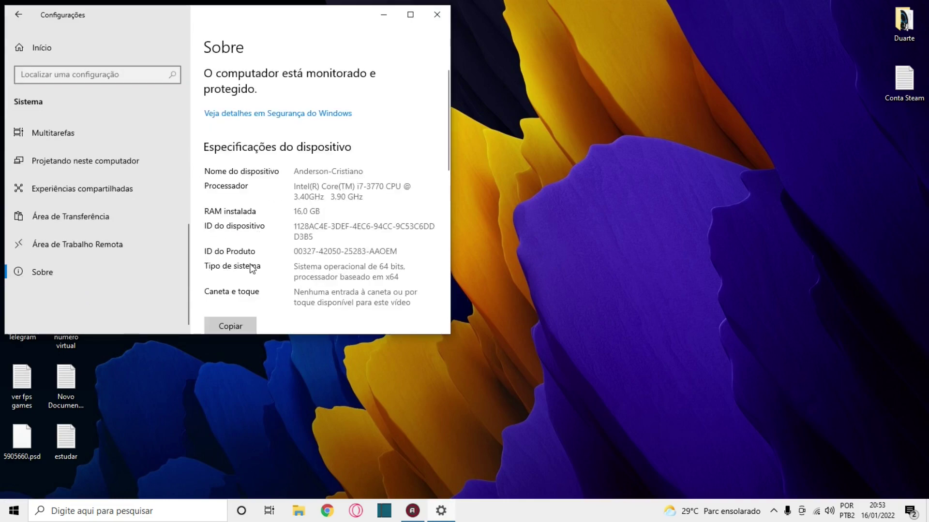
pyautogui.moveTo(293, 265); pyautogui.dragTo(399, 278)
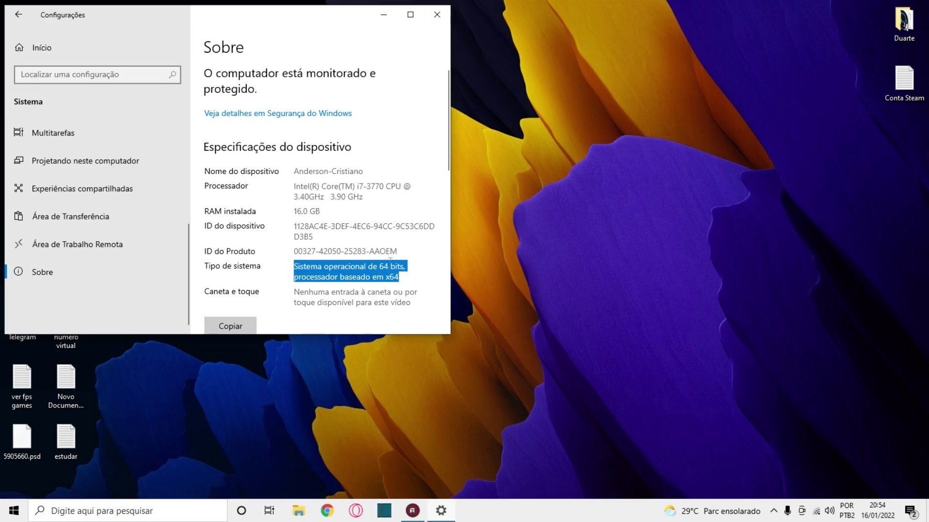
pyautogui.click(437, 14)
# Step: Move the opengl32 ( 32 bits ) archive away from the 64-bit archive on the desktop
pyautogui.moveTo(246, 133); pyautogui.dragTo(379, 400)
pyautogui.click(364, 283)
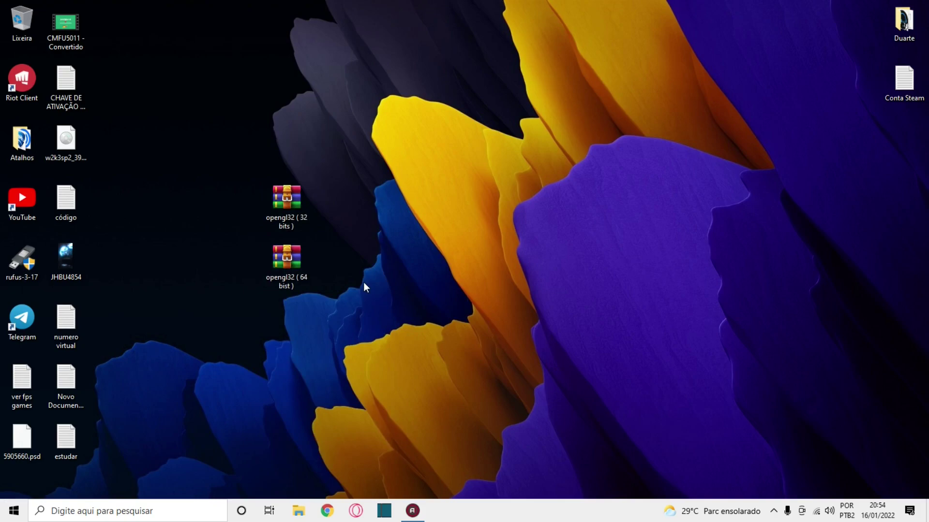
pyautogui.moveTo(303, 216); pyautogui.dragTo(512, 243)
pyautogui.moveTo(448, 129); pyautogui.dragTo(593, 505)
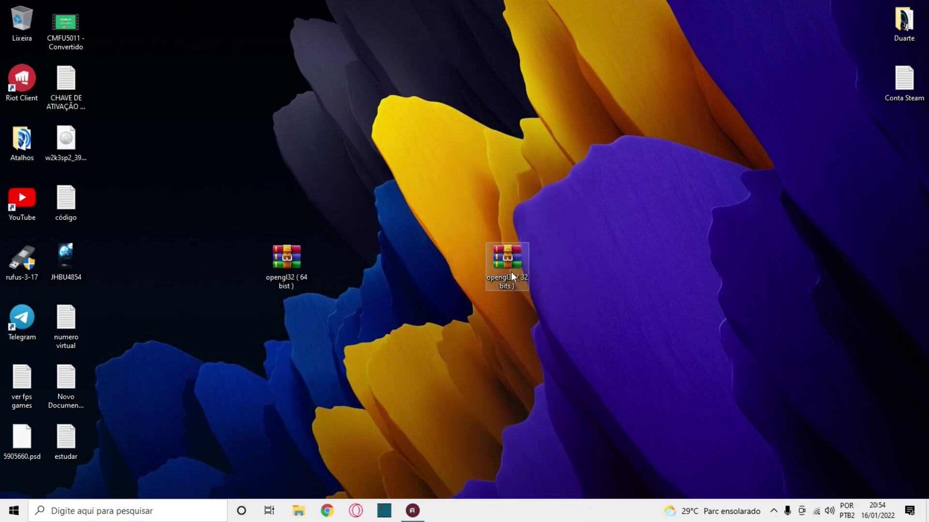
pyautogui.click(453, 113)
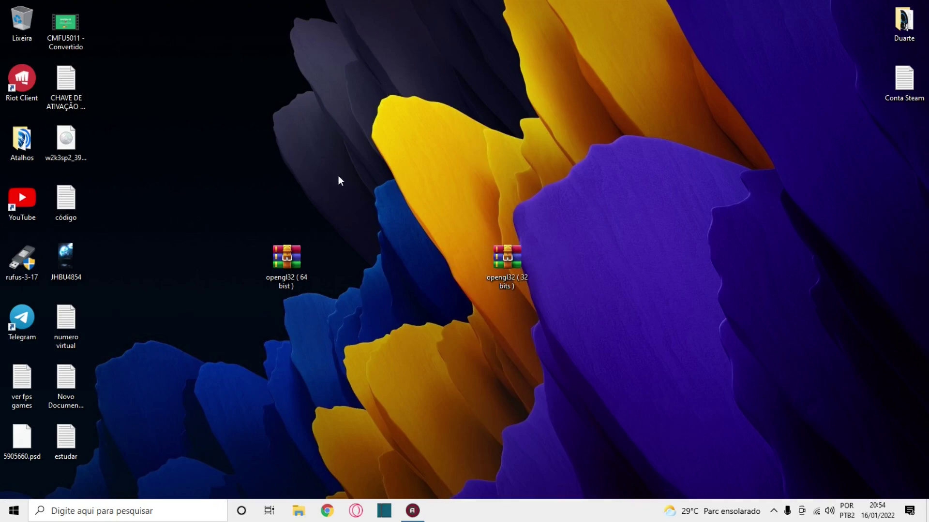
pyautogui.moveTo(222, 185); pyautogui.dragTo(442, 72)
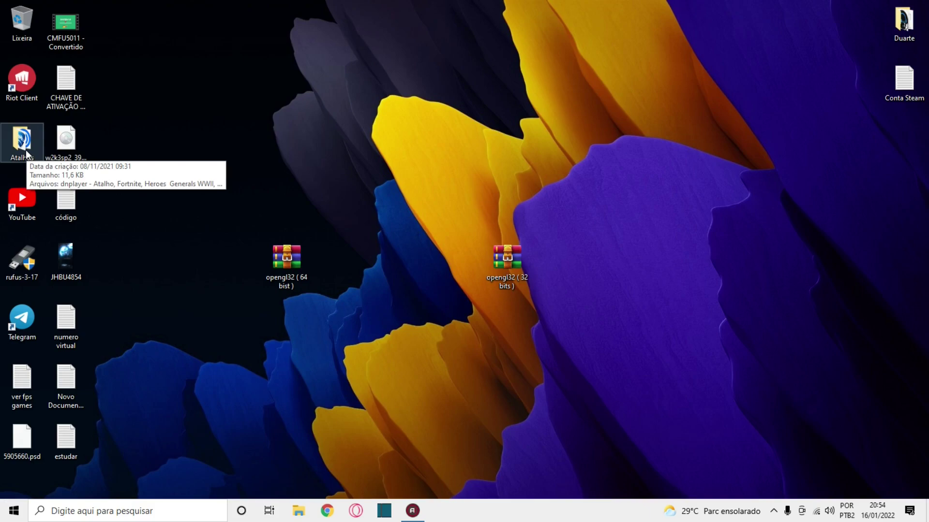
# Step: Open a File Explorer window and copy the path C:\Windows\System32 from the desktop text file Novo Documento de Texto
pyautogui.click(298, 512)
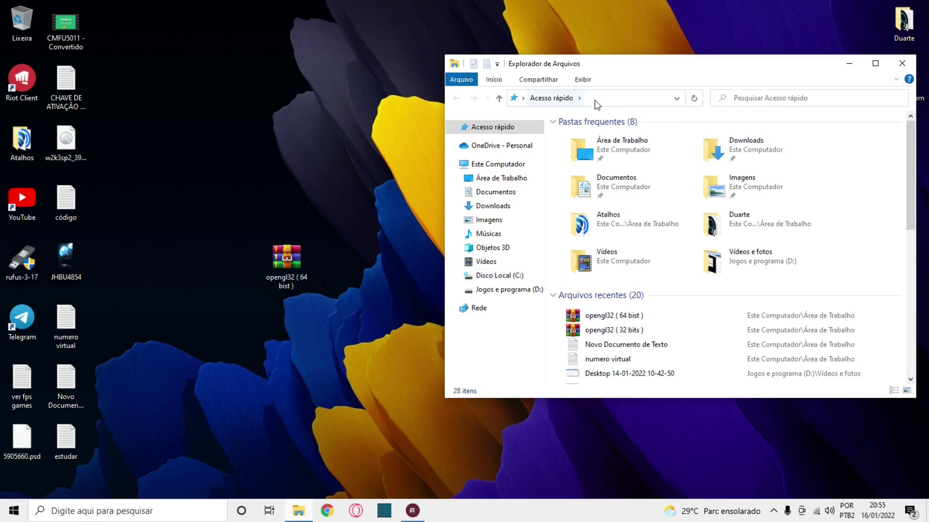
pyautogui.doubleClick(67, 406)
pyautogui.moveTo(78, 133); pyautogui.dragTo(167, 134)
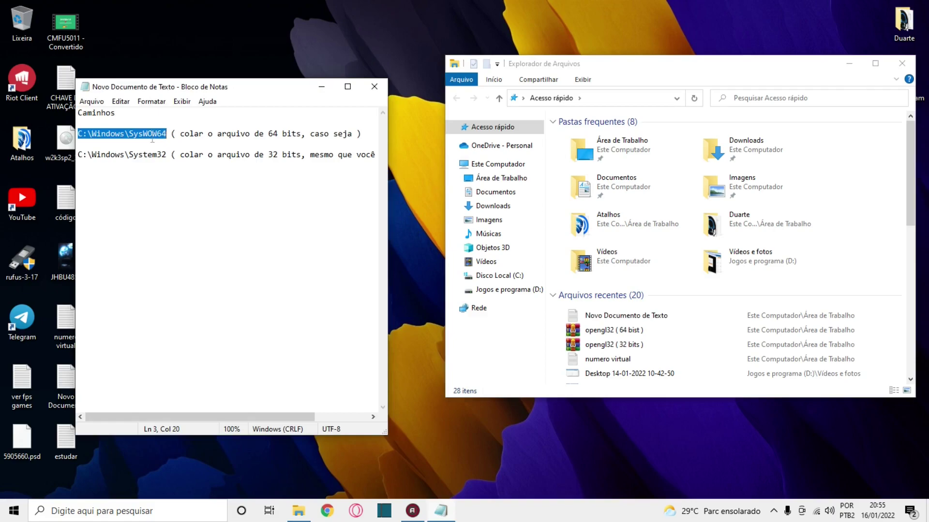
pyautogui.moveTo(78, 155); pyautogui.dragTo(167, 156)
pyautogui.rightClick(167, 156)
pyautogui.click(194, 190)
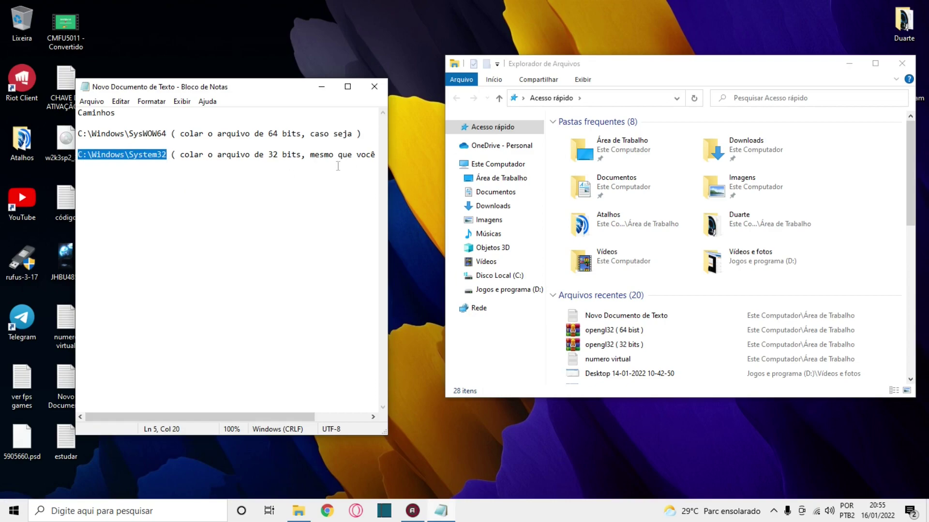
# Step: Go to the copied path C:\Windows\System32 in File Explorer and minimize the notes window
pyautogui.click(547, 104)
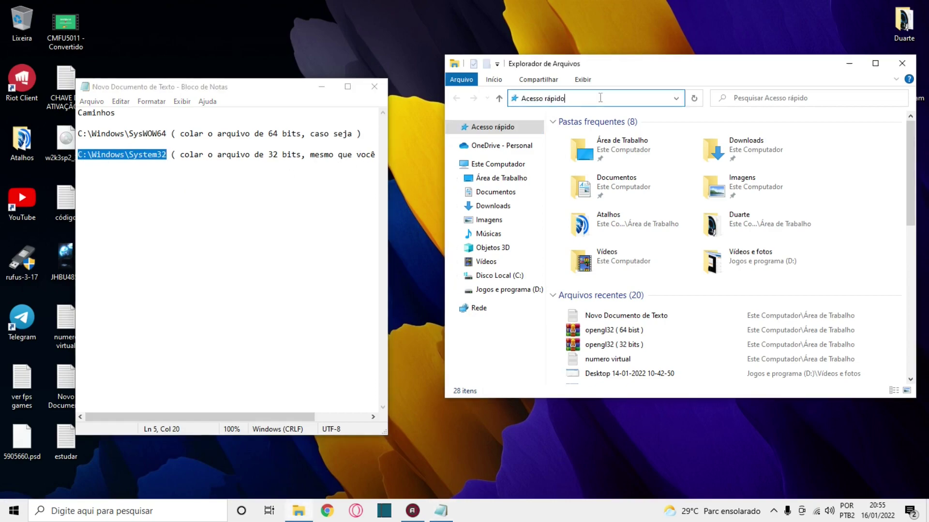
pyautogui.click(589, 95)
pyautogui.hotkey('ctrl', 'v')
pyautogui.press('Return')
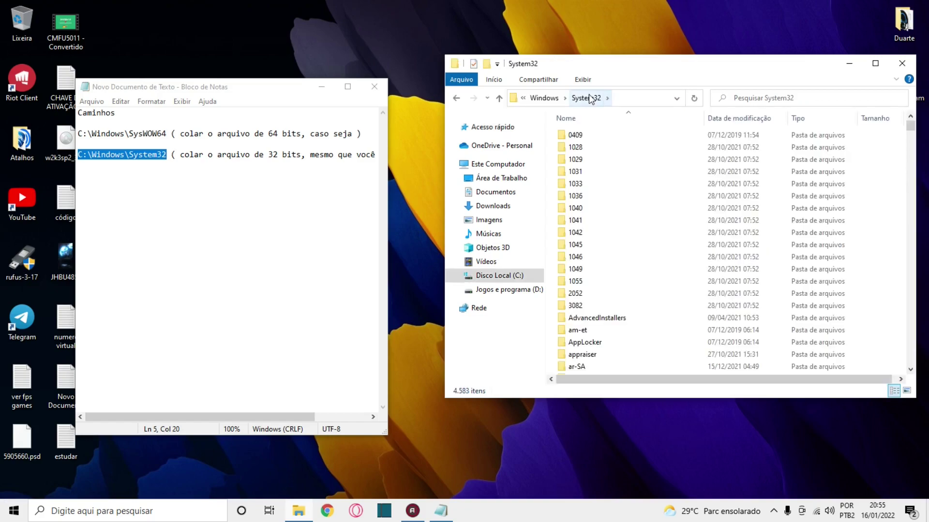
pyautogui.moveTo(271, 94); pyautogui.dragTo(323, 147)
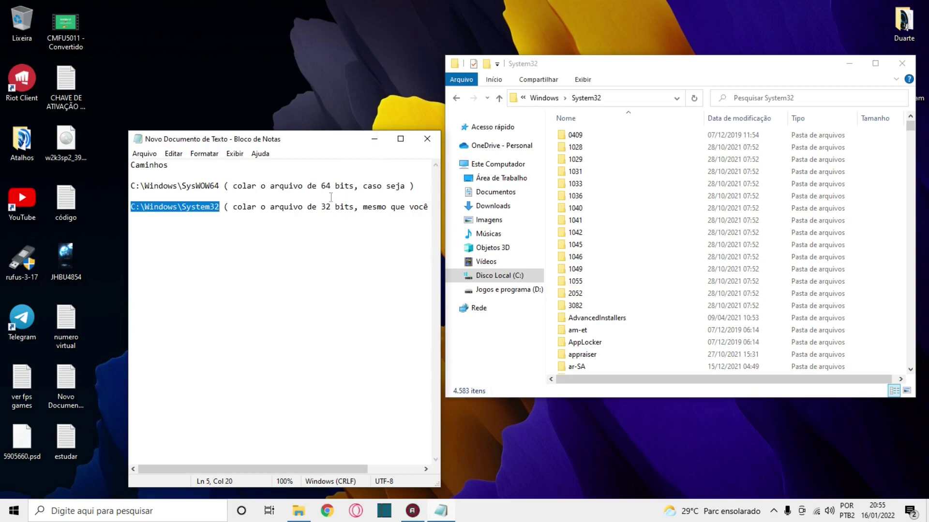
pyautogui.click(374, 139)
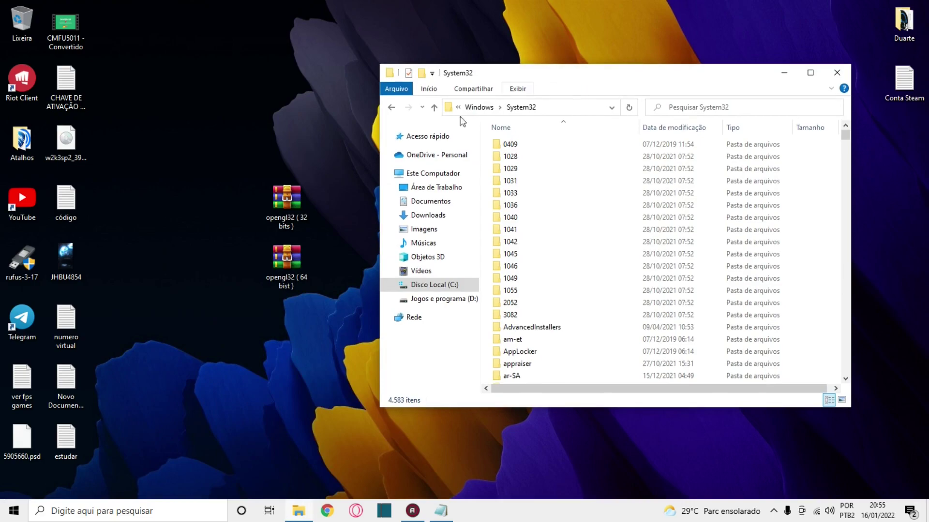
# Step: Copy opengl32bits.dll from the opengl32 ( 32 bits ) archive into the System32 folder, and close the archive and folder windows
pyautogui.click(296, 191)
pyautogui.doubleClick(296, 192)
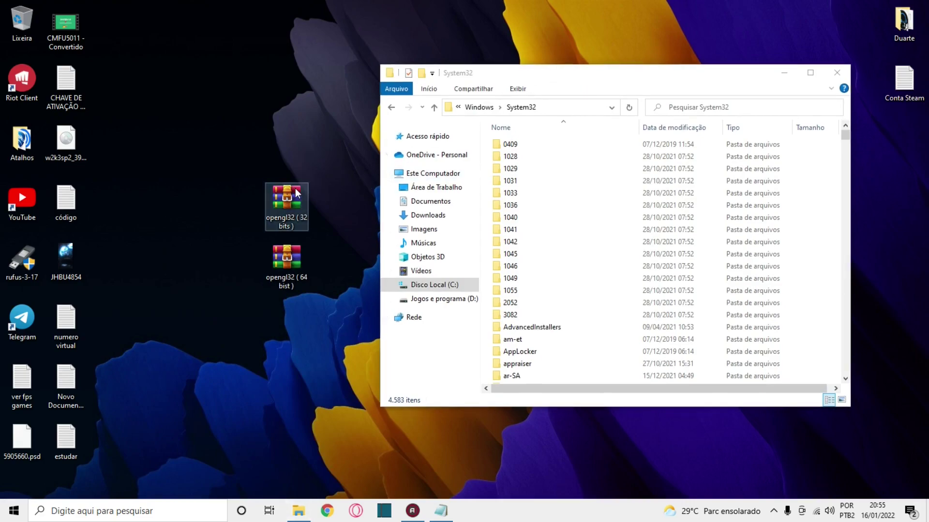
pyautogui.click(556, 207)
pyautogui.click(888, 6)
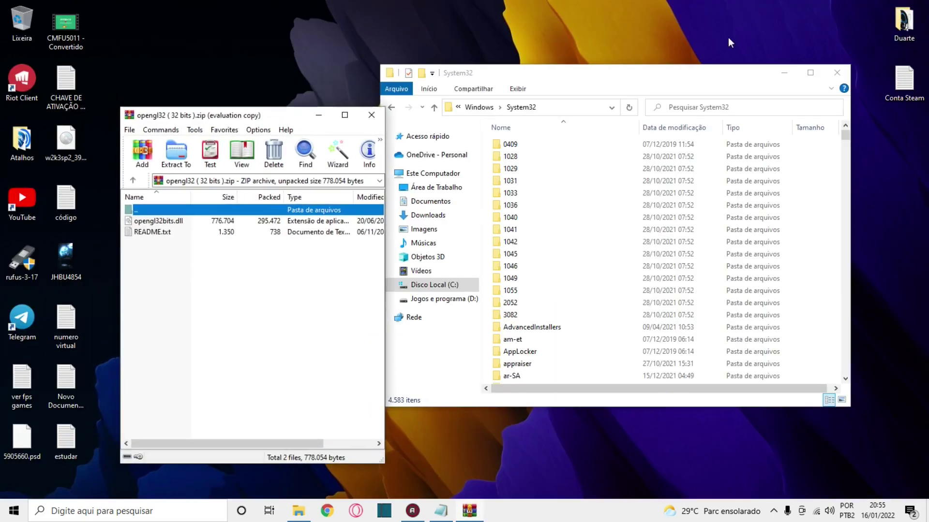
pyautogui.moveTo(180, 221); pyautogui.dragTo(490, 272)
pyautogui.click(436, 185)
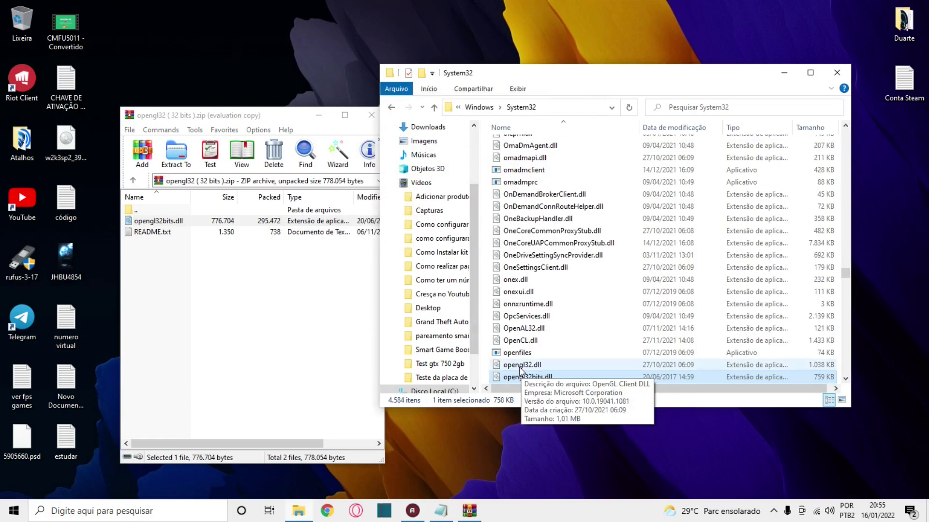
pyautogui.click(532, 368)
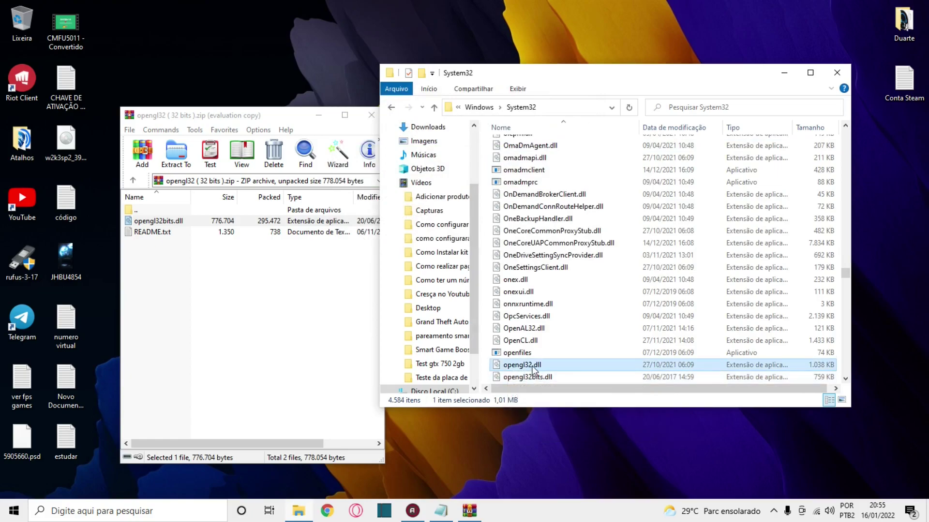
pyautogui.click(372, 115)
pyautogui.click(836, 72)
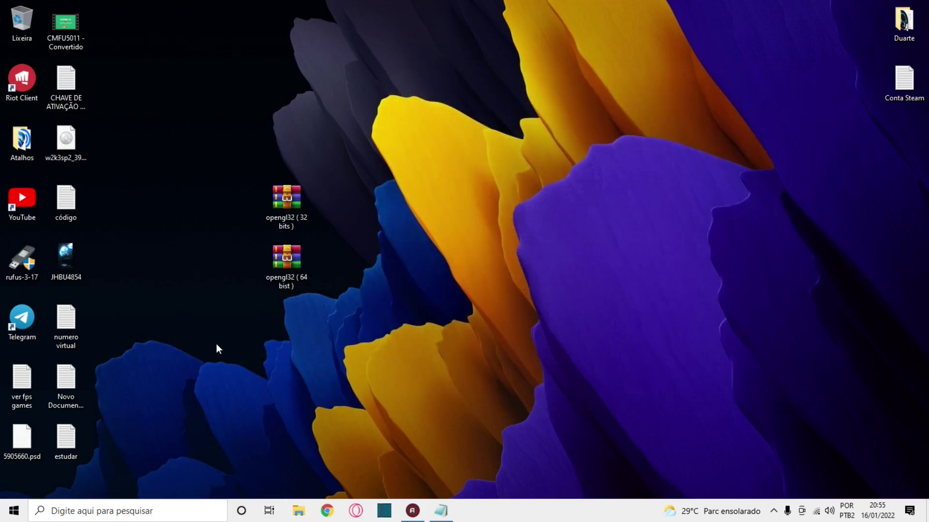
# Step: Copy the path C:\Windows\SysWOW64 from the minimized notes and close the notes window
pyautogui.click(441, 511)
pyautogui.moveTo(130, 185); pyautogui.dragTo(220, 185)
pyautogui.rightClick(221, 191)
pyautogui.click(249, 225)
pyautogui.click(435, 136)
# Step: Open a new File Explorer window at the copied path C:\Windows\SysWOW64
pyautogui.click(298, 512)
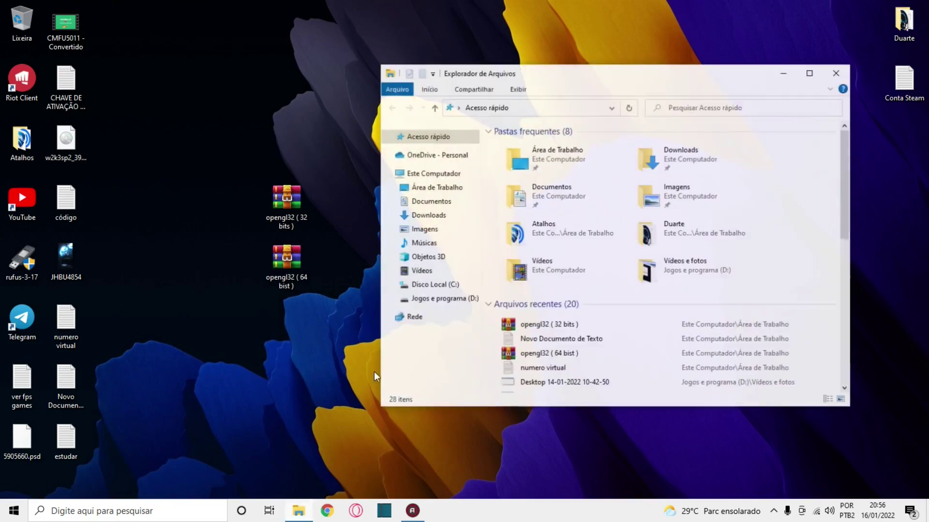
pyautogui.click(528, 108)
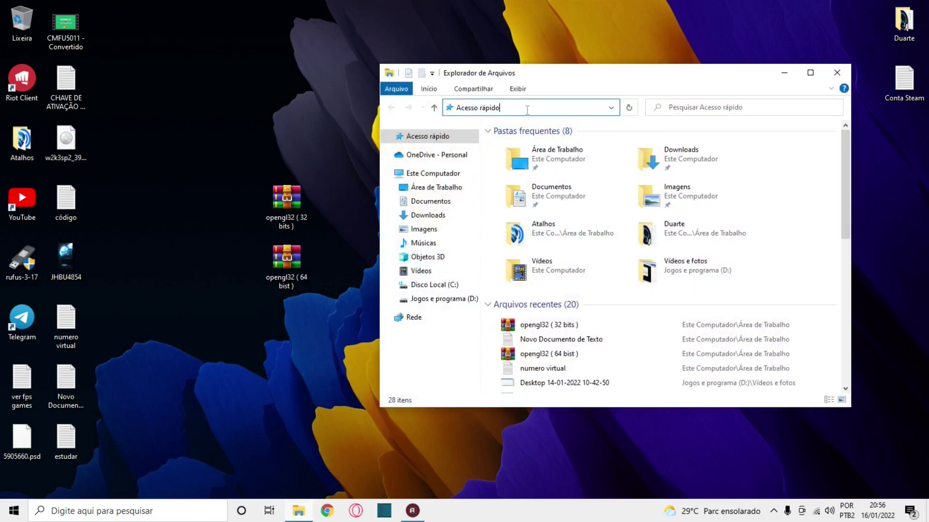
pyautogui.moveTo(518, 108); pyautogui.dragTo(452, 109)
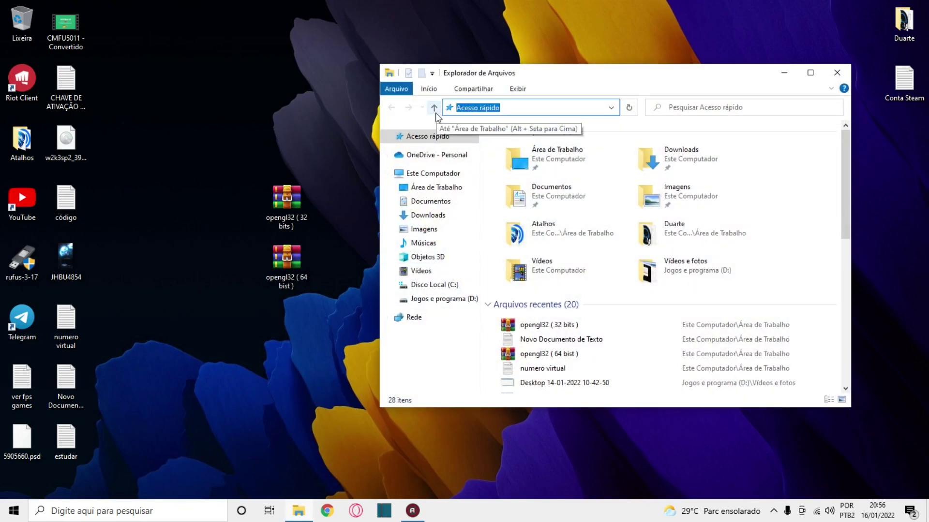
pyautogui.hotkey('ctrl', 'v')
pyautogui.press('Return')
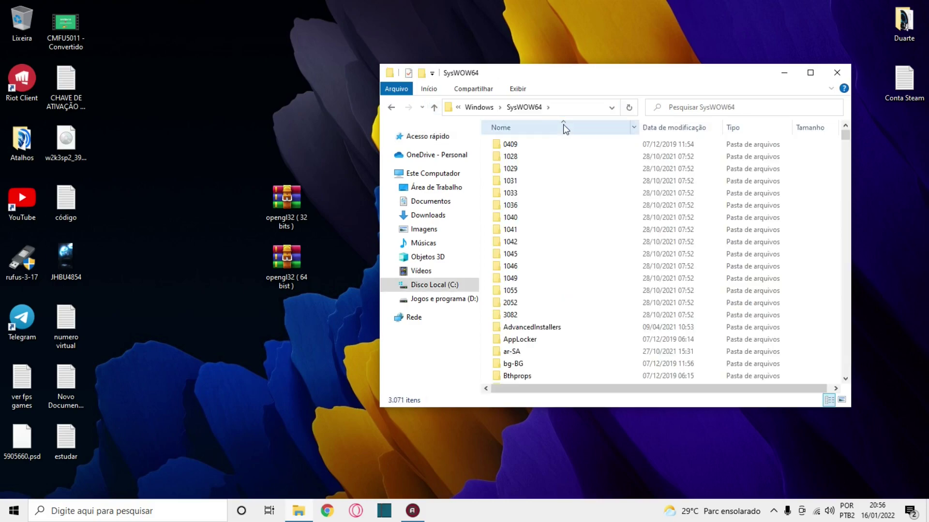
# Step: Copy opengl3264bits.dll from the opengl32 ( 64 bist ) archive into the SysWOW64 folder, and close the archive and folder windows
pyautogui.doubleClick(296, 264)
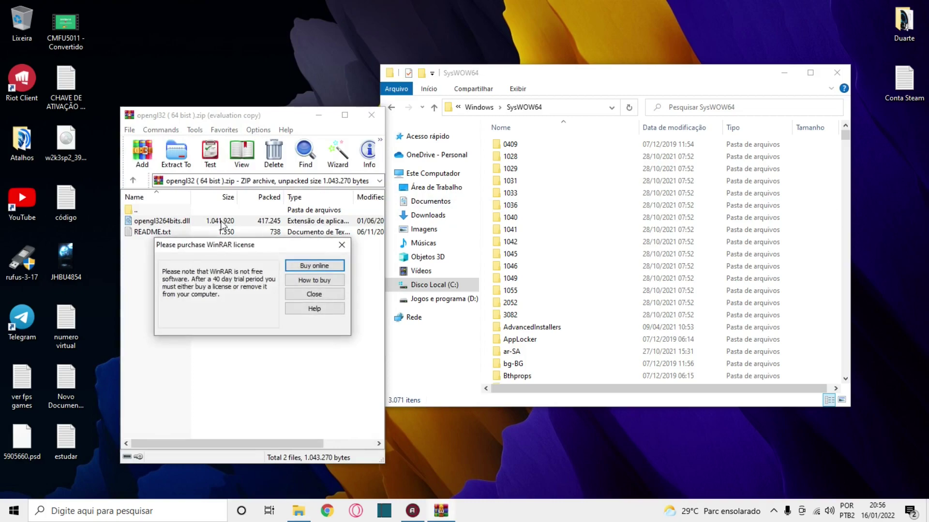
pyautogui.click(341, 245)
pyautogui.moveTo(167, 222); pyautogui.dragTo(488, 279)
pyautogui.click(428, 187)
pyautogui.moveTo(375, 124); pyautogui.dragTo(299, 140)
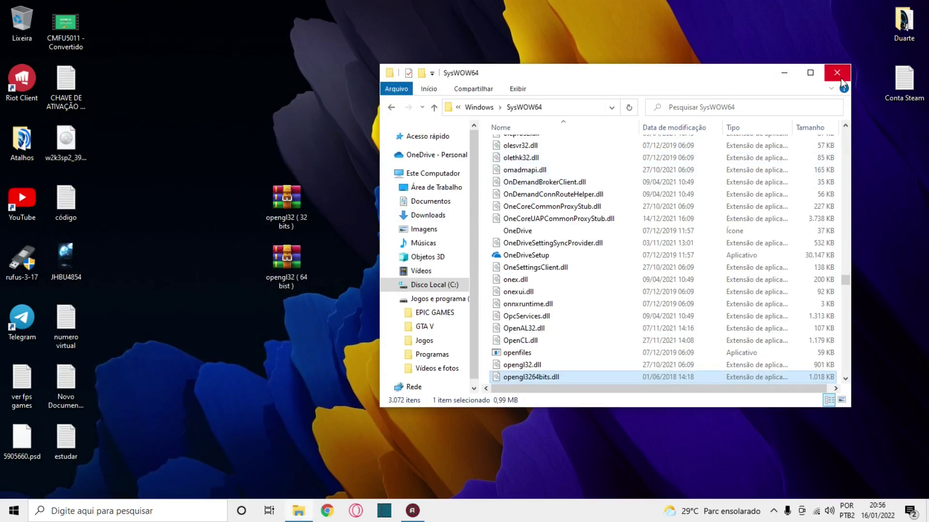
pyautogui.click(837, 72)
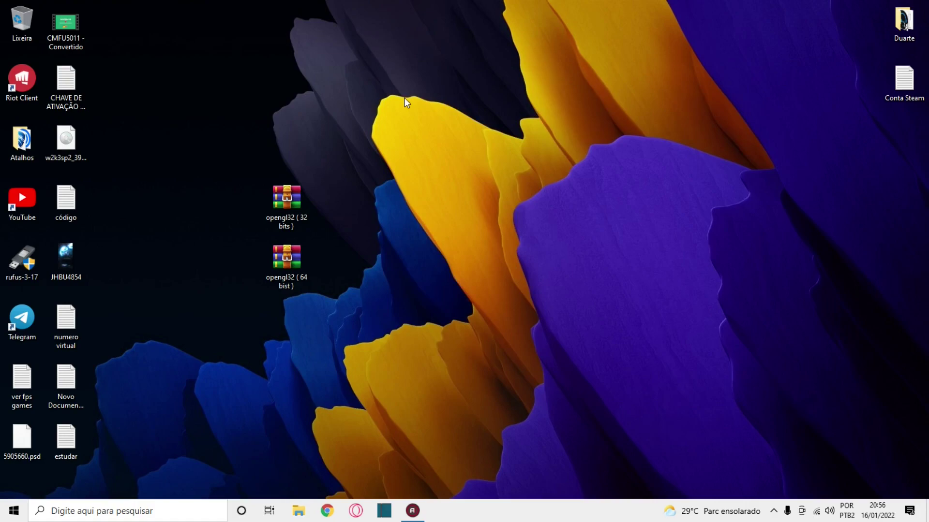
# Step: Open the file location of the TLauncher shortcut stored in the desktop folder Atalhos
pyautogui.doubleClick(29, 142)
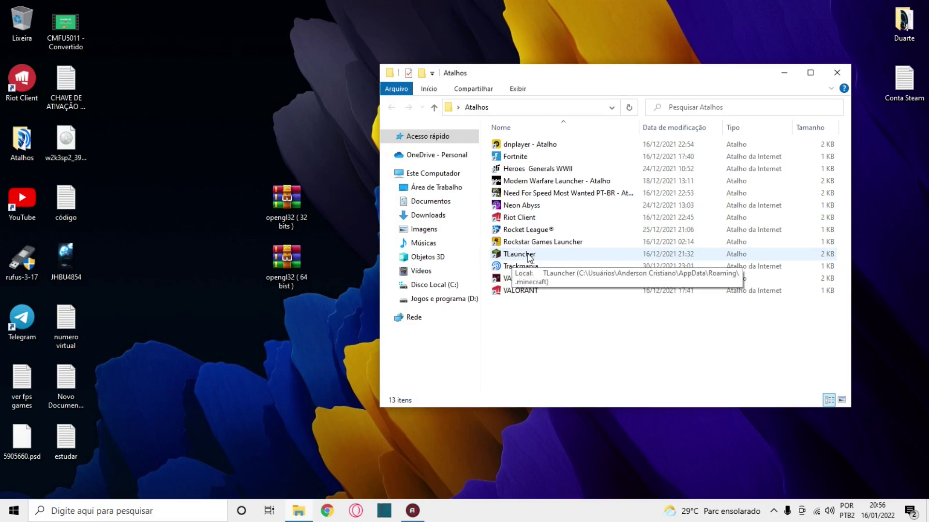
pyautogui.rightClick(530, 258)
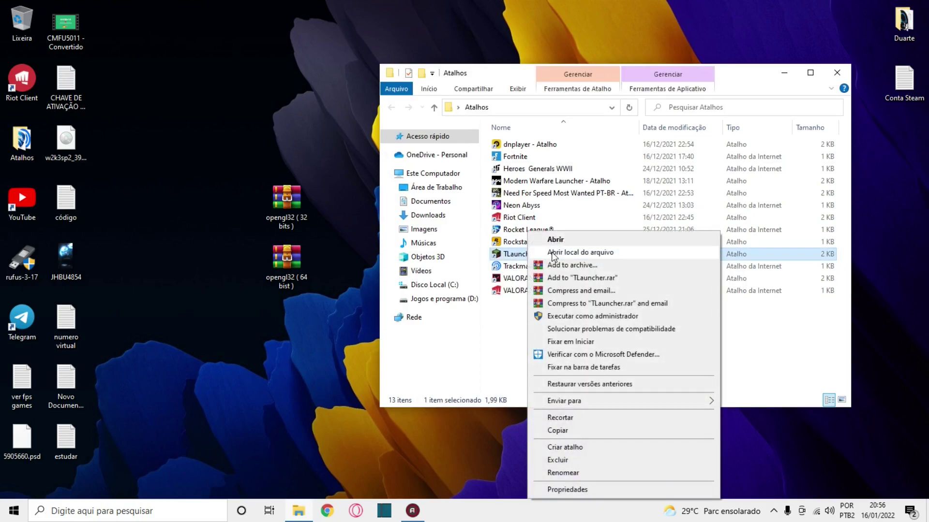
pyautogui.click(552, 253)
# Step: Copy opengl32bits.dll from the opengl32 ( 32 bits ) archive into the .minecraft folder and close the archive
pyautogui.doubleClick(288, 203)
pyautogui.moveTo(87, 240); pyautogui.dragTo(488, 280)
pyautogui.moveTo(490, 286); pyautogui.dragTo(492, 289)
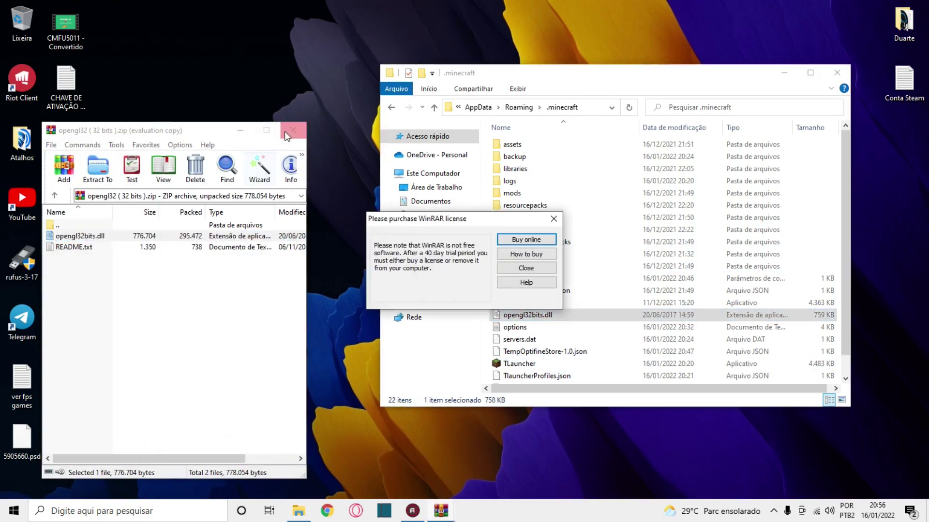
pyautogui.click(535, 267)
pyautogui.click(293, 130)
# Step: Copy opengl3264bits.dll from the opengl32 ( 64 bist ) archive into the .minecraft folder
pyautogui.doubleClick(286, 260)
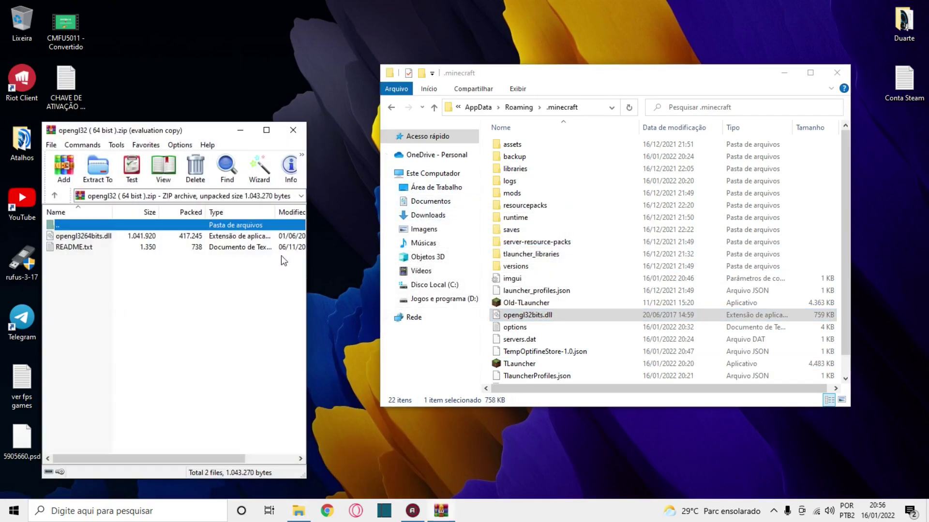
pyautogui.click(245, 237)
pyautogui.moveTo(245, 237); pyautogui.dragTo(490, 280)
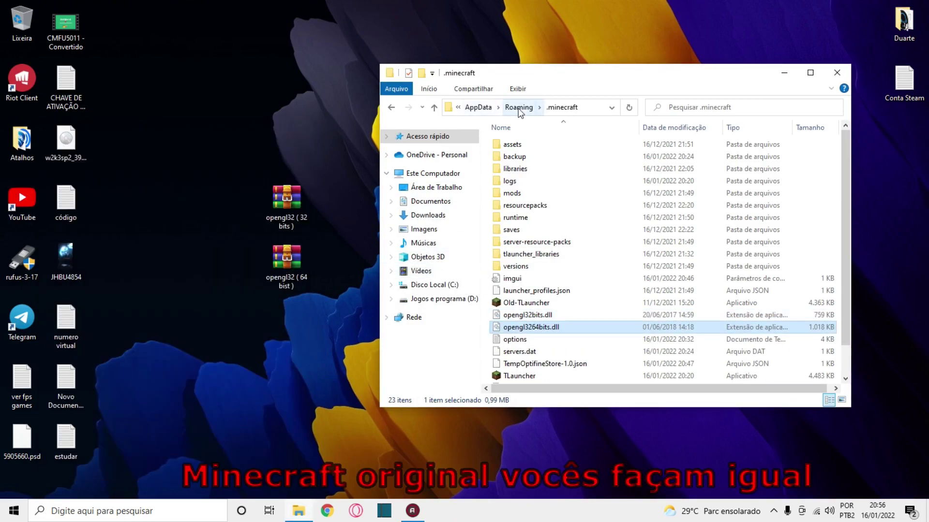
# Step: Open the .tlauncher folder in Roaming and copy opengl32bits.dll into it from the opengl32 ( 32 bits ) archive
pyautogui.click(519, 107)
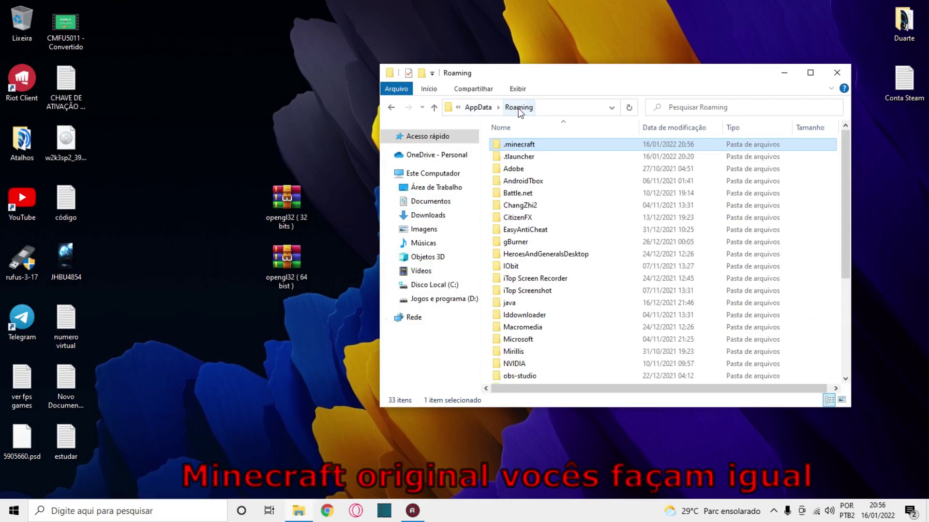
pyautogui.doubleClick(508, 157)
pyautogui.doubleClick(300, 203)
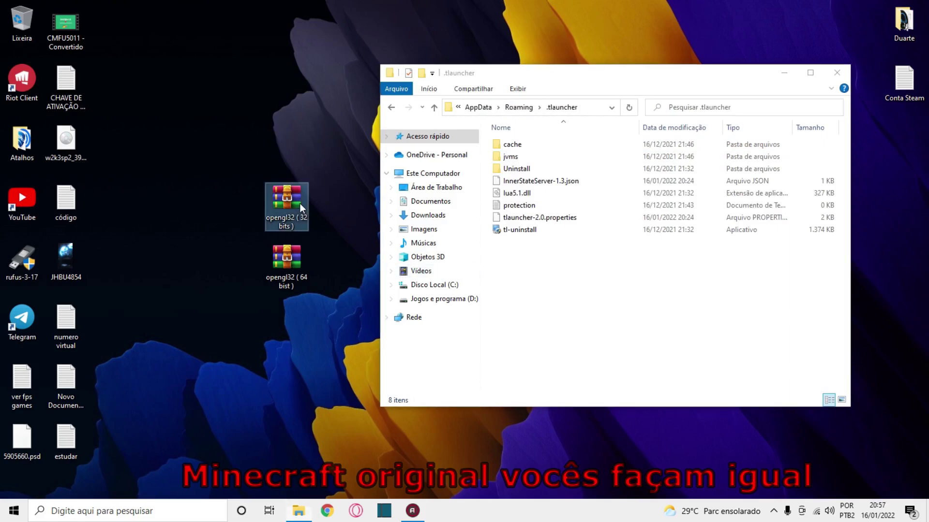
pyautogui.click(686, 69)
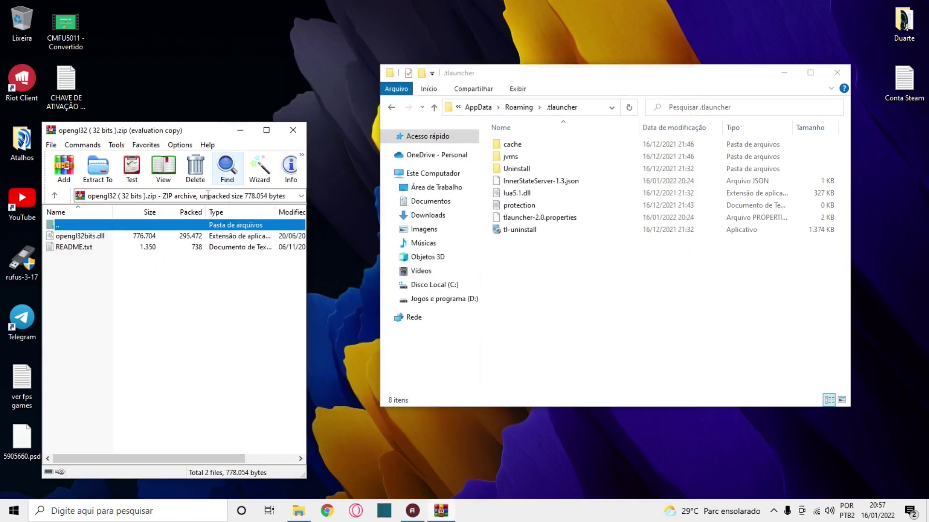
pyautogui.moveTo(80, 236); pyautogui.dragTo(586, 270)
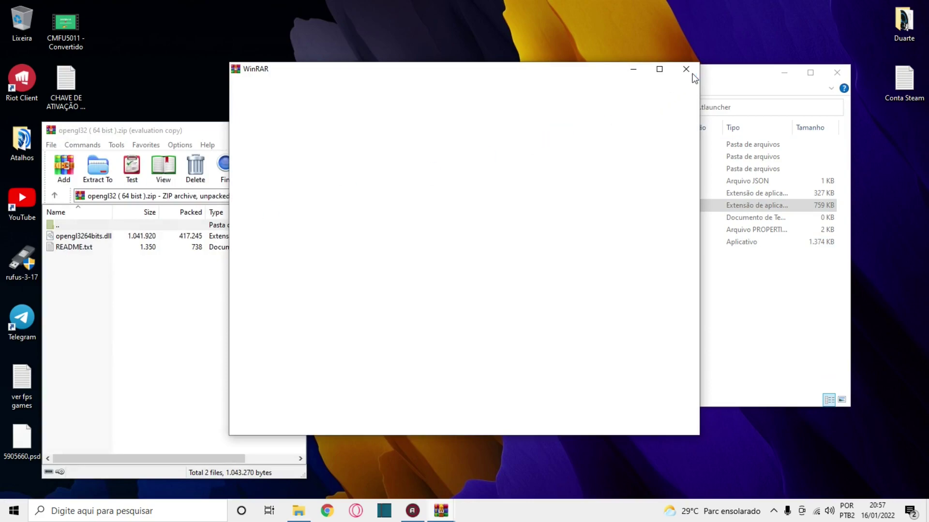
# Step: Copy opengl3264bits.dll from the opengl32 ( 64 bist ) archive into the .tlauncher folder, and close the archive and folder windows
pyautogui.click(691, 70)
pyautogui.moveTo(109, 236); pyautogui.dragTo(538, 291)
pyautogui.click(293, 130)
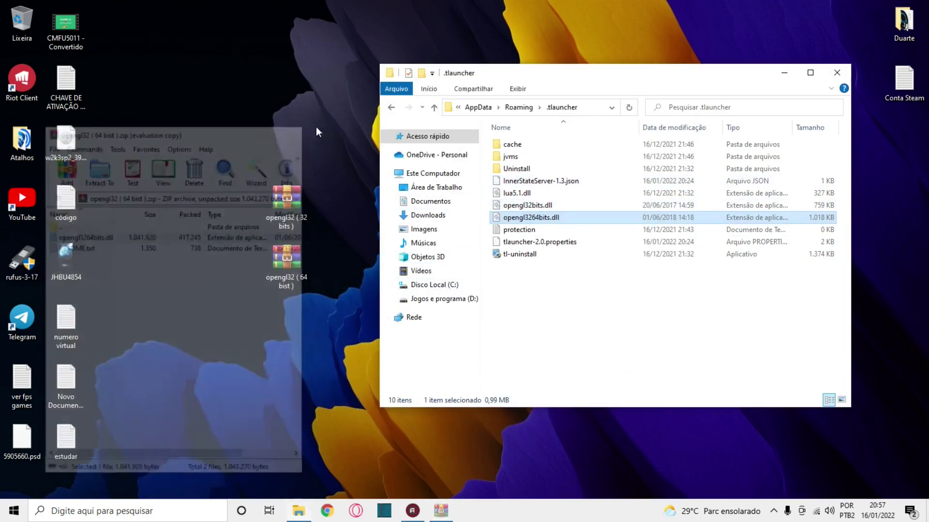
pyautogui.click(837, 73)
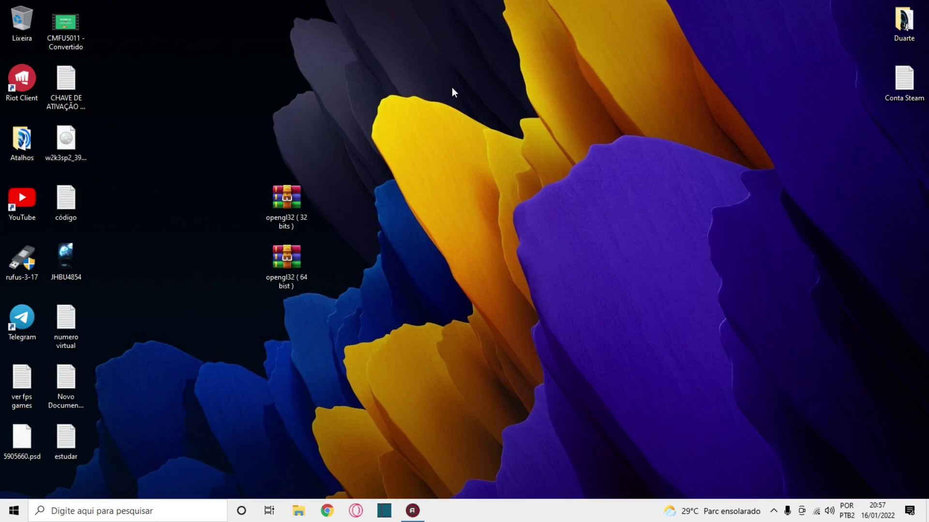